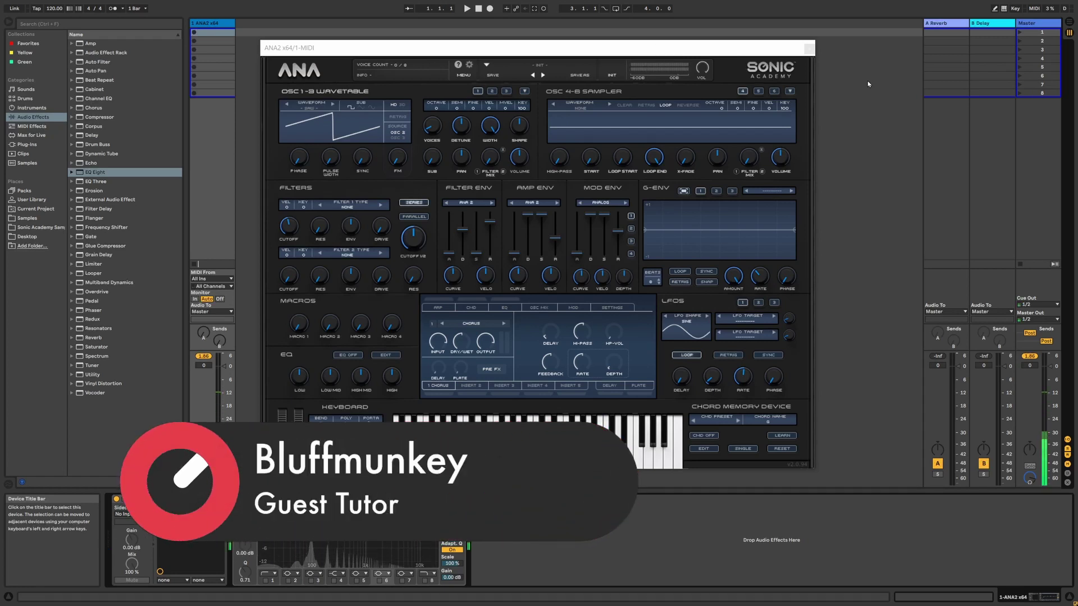
Shift the ANA 2 plugin window rightward in two moves so no part overlaps the browser.
click(703, 68)
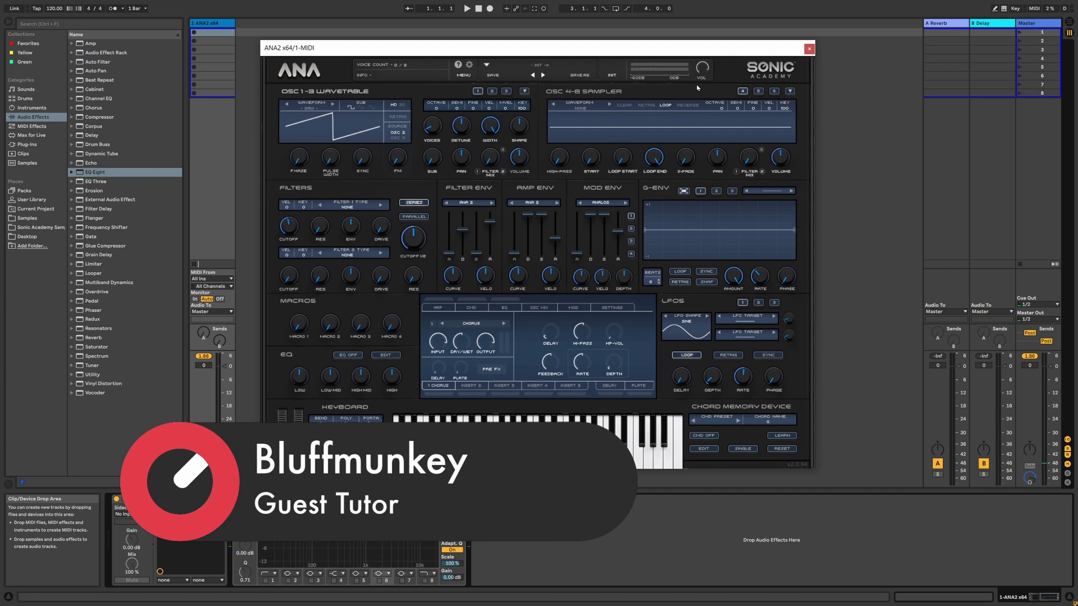
drag(625, 52, 661, 56)
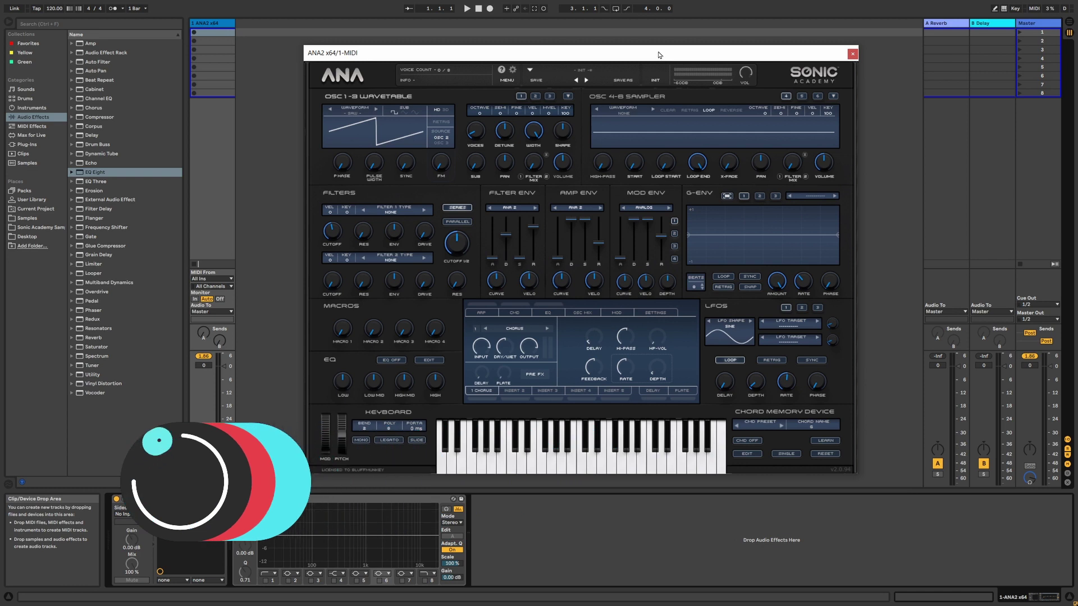
drag(598, 55, 700, 38)
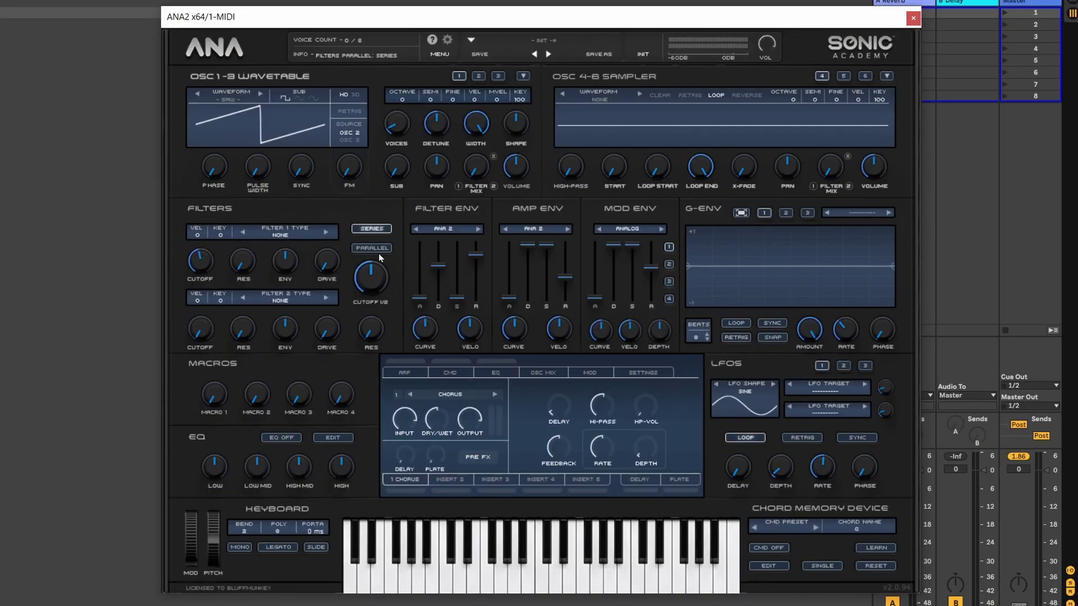
Set Filter 1's type to the Analog Mogy - LP model.
click(282, 234)
mouse_move(274, 266)
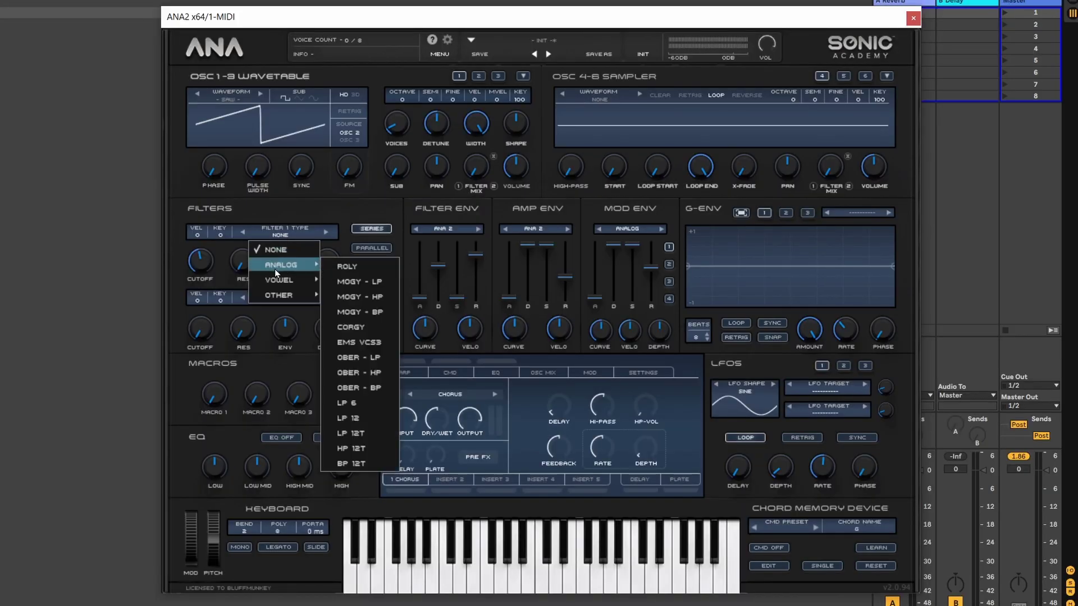
click(358, 278)
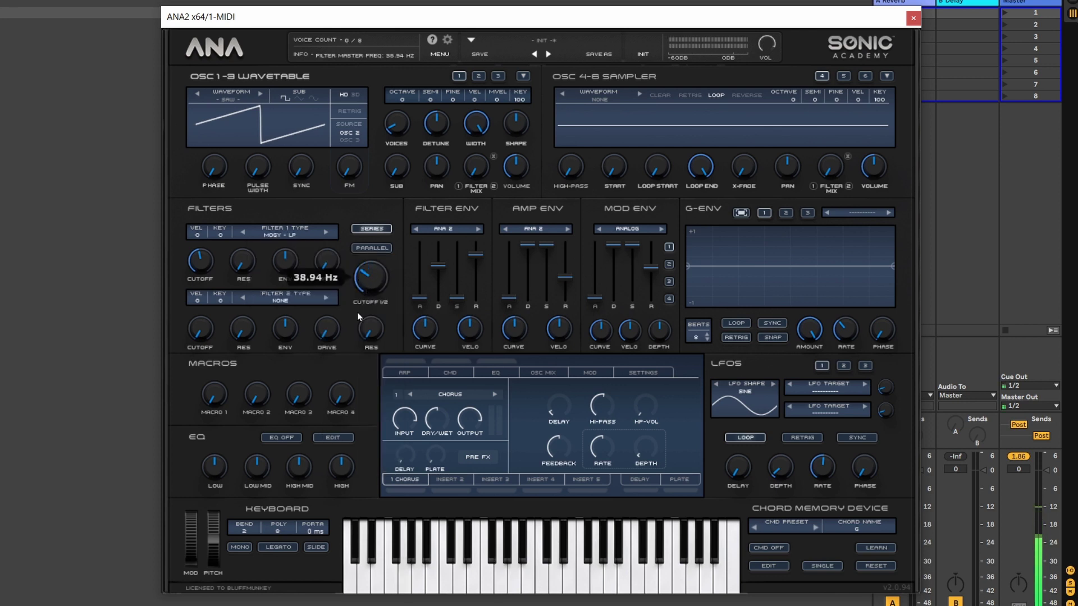
Sweep the Cutoff 1/2 knob up and back, leaving it at the 20 Hz minimum.
mouse_move(348, 353)
mouse_down()
mouse_move(341, 306)
mouse_move(337, 326)
mouse_move(350, 293)
mouse_move(372, 283)
mouse_move(355, 343)
mouse_move(351, 298)
mouse_move(338, 352)
mouse_up()
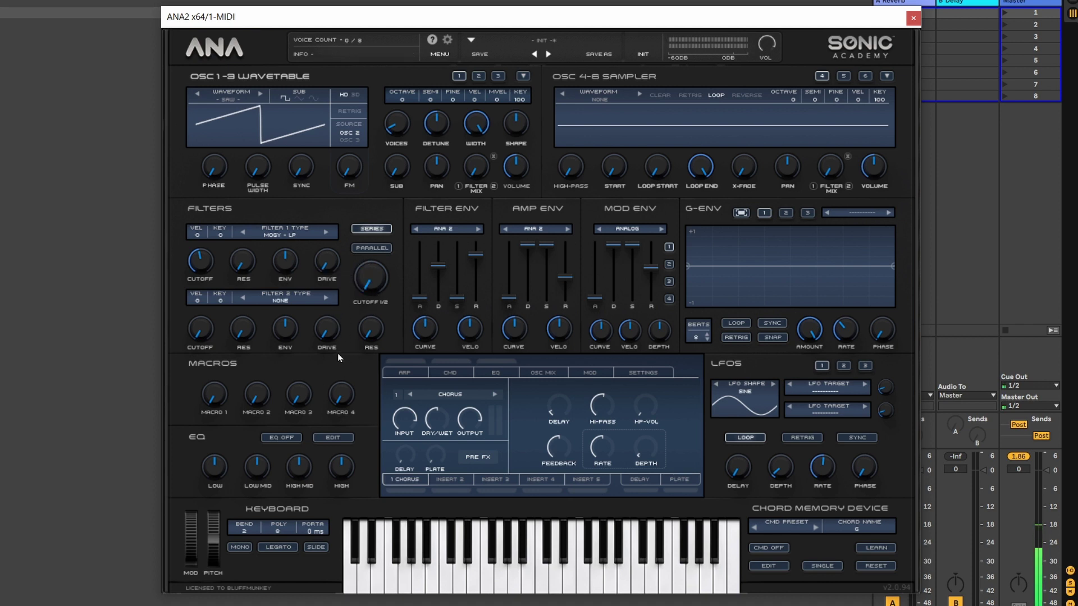
drag(361, 279, 355, 234)
mouse_move(370, 276)
mouse_down()
mouse_move(373, 315)
mouse_move(368, 265)
mouse_up()
click(273, 234)
Switch Filter 1 to the Analog Corgy model and sweep the cutoff, ending near 20 Hz.
mouse_move(302, 267)
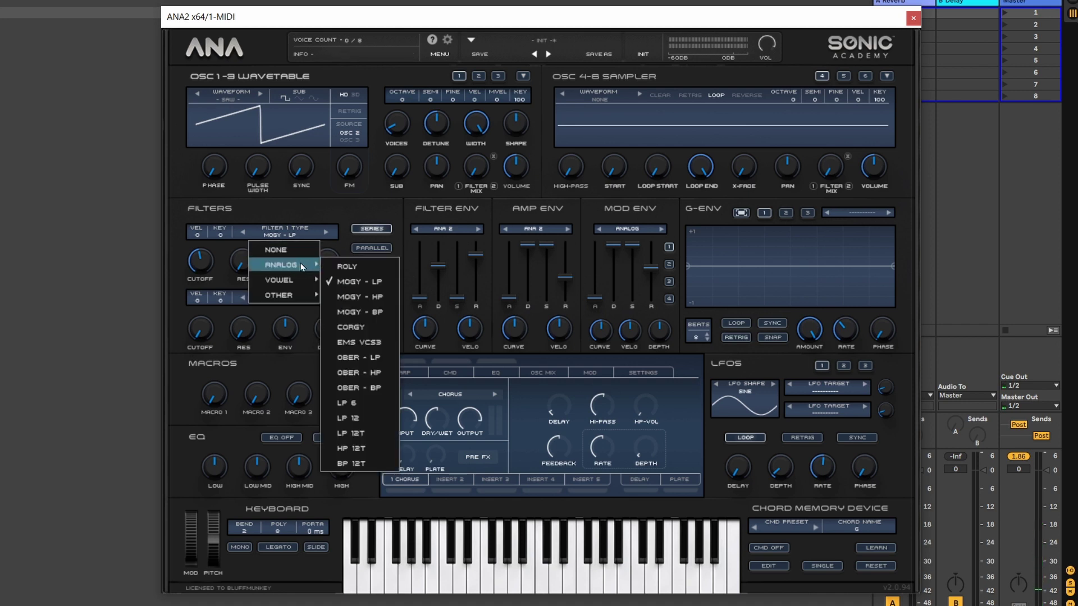
click(365, 332)
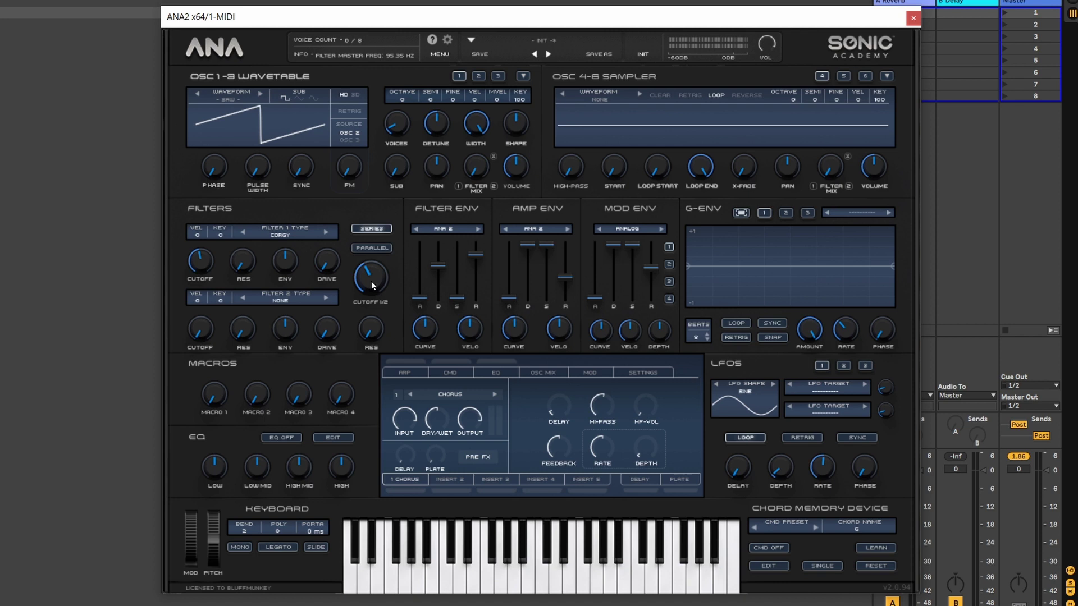
drag(375, 282, 357, 360)
mouse_move(356, 304)
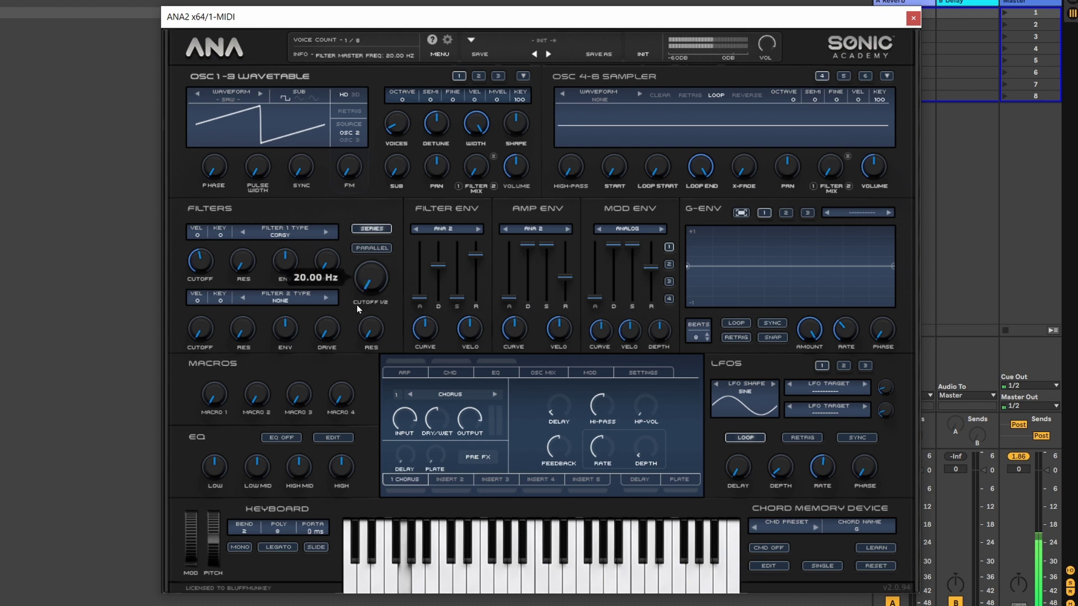
mouse_move(368, 274)
mouse_down()
mouse_move(362, 230)
mouse_move(356, 268)
mouse_up()
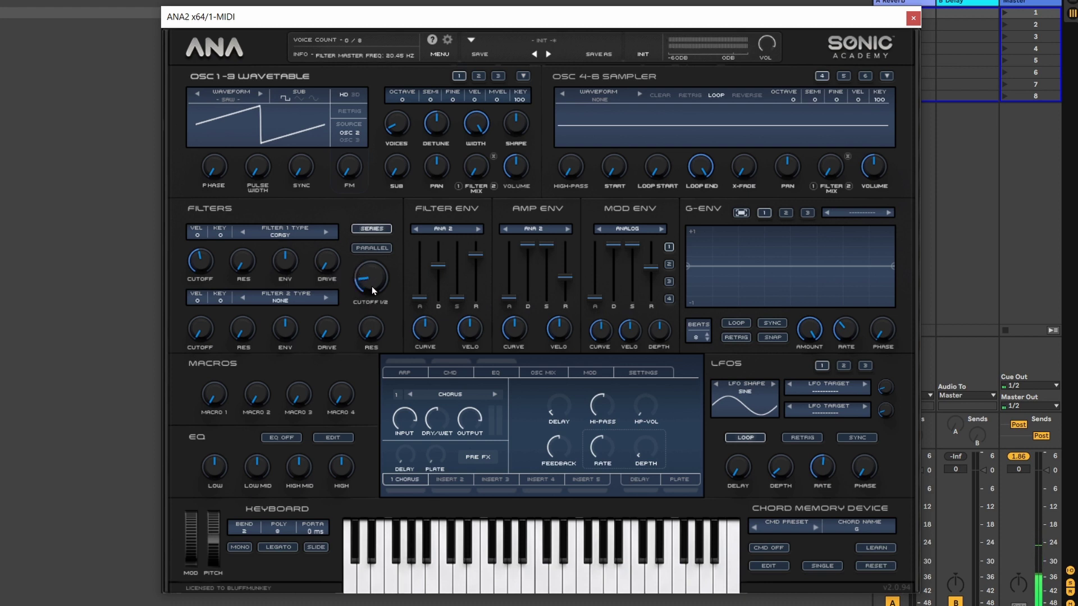
Switch Filter 1 to Analog EMS VCS3 and sweep the cutoff, leaving it at about 20.11 Hz.
click(288, 244)
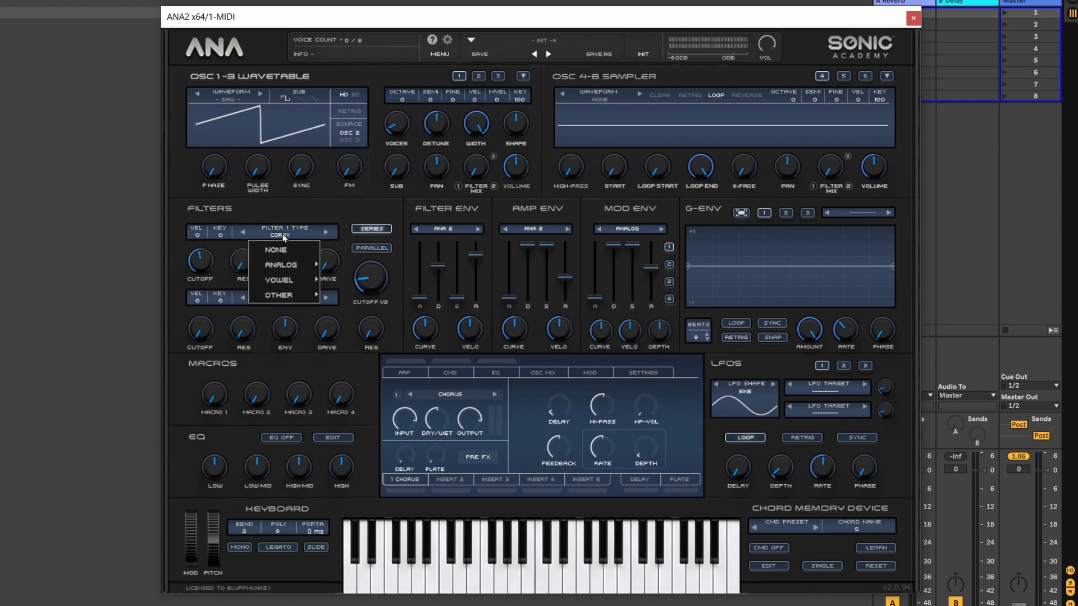
mouse_move(285, 267)
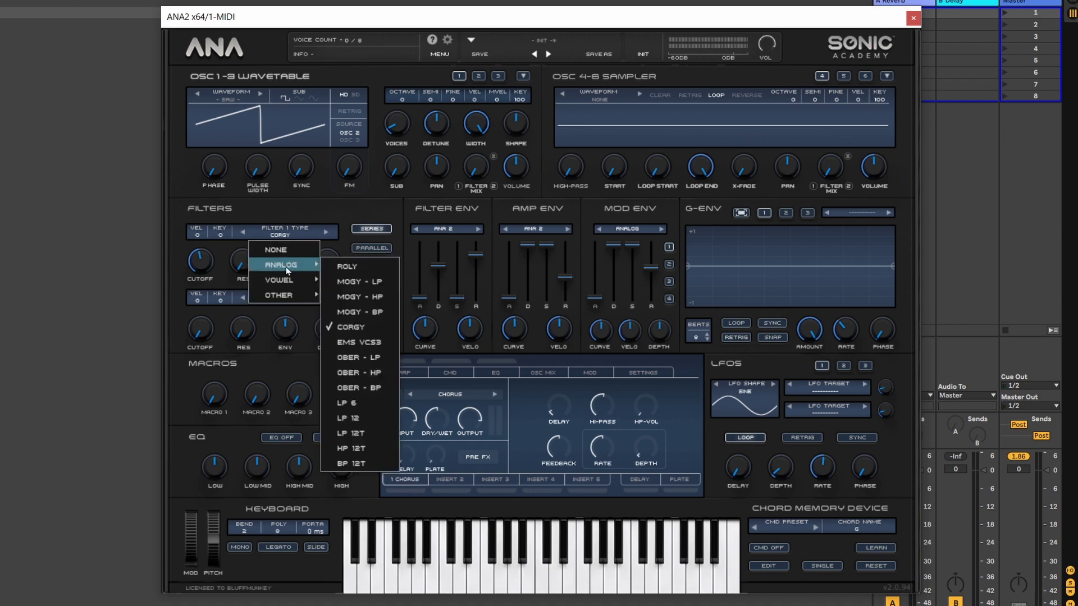
click(365, 339)
mouse_move(369, 276)
mouse_down()
mouse_move(354, 216)
mouse_move(345, 321)
mouse_move(349, 275)
mouse_up()
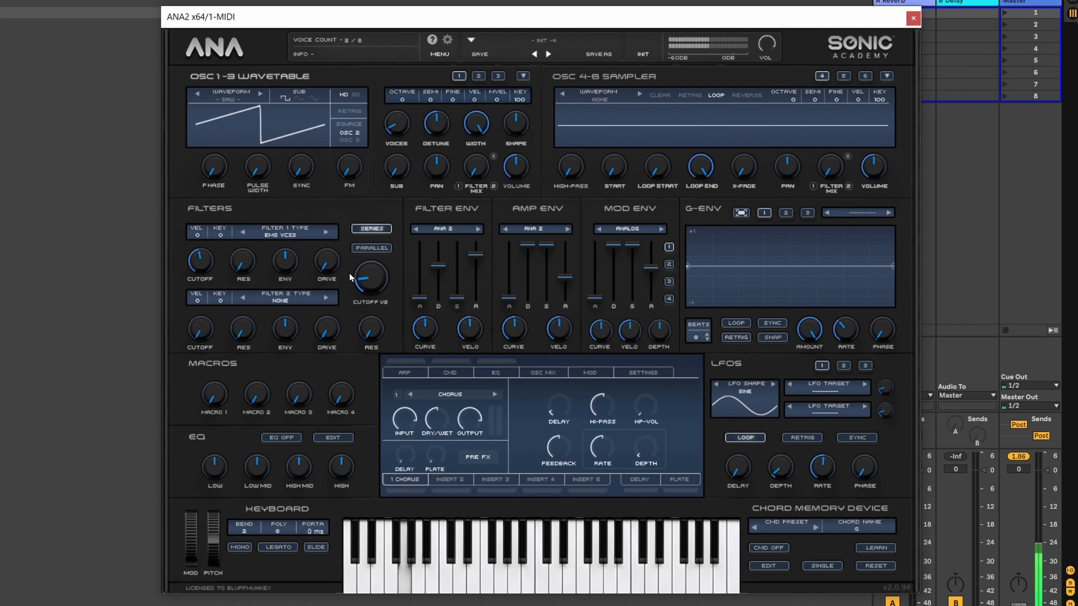
drag(344, 264, 329, 407)
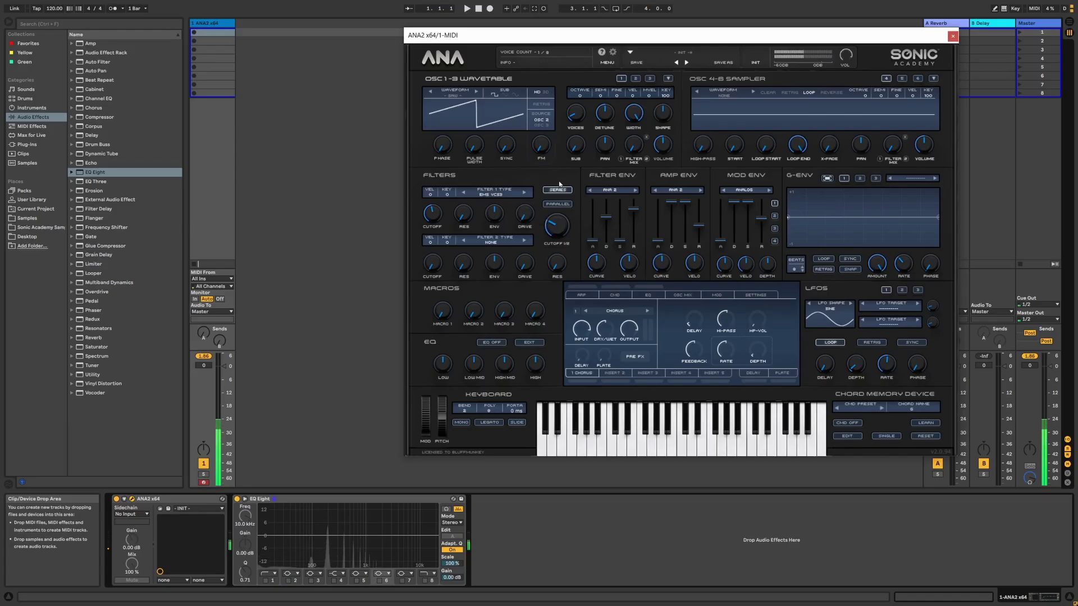
Return Filter 1 to Mogy - LP and shift the synth window further right.
click(493, 192)
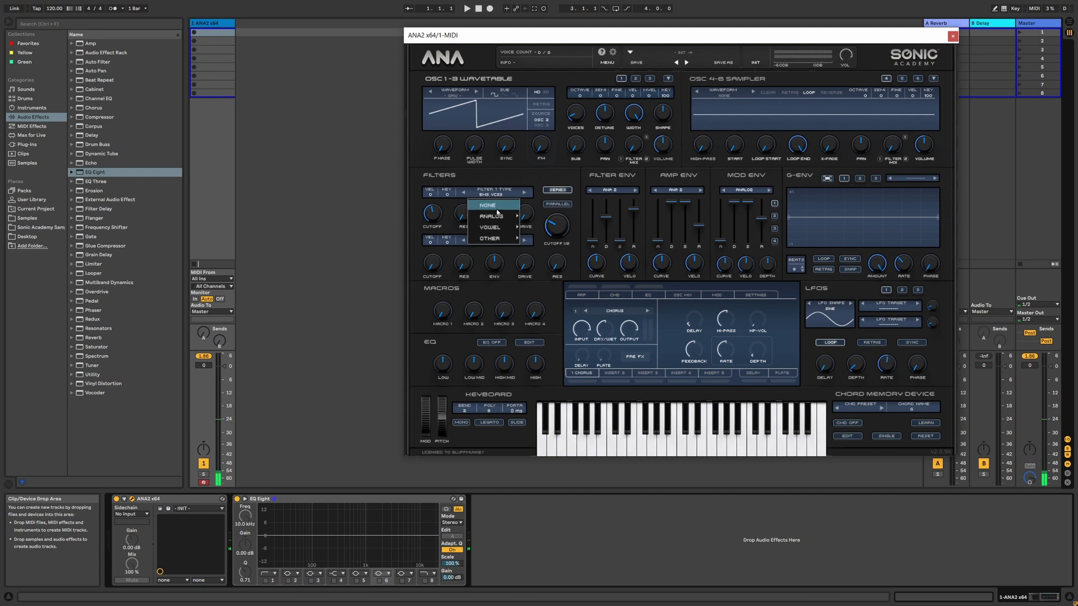
mouse_move(497, 223)
click(554, 228)
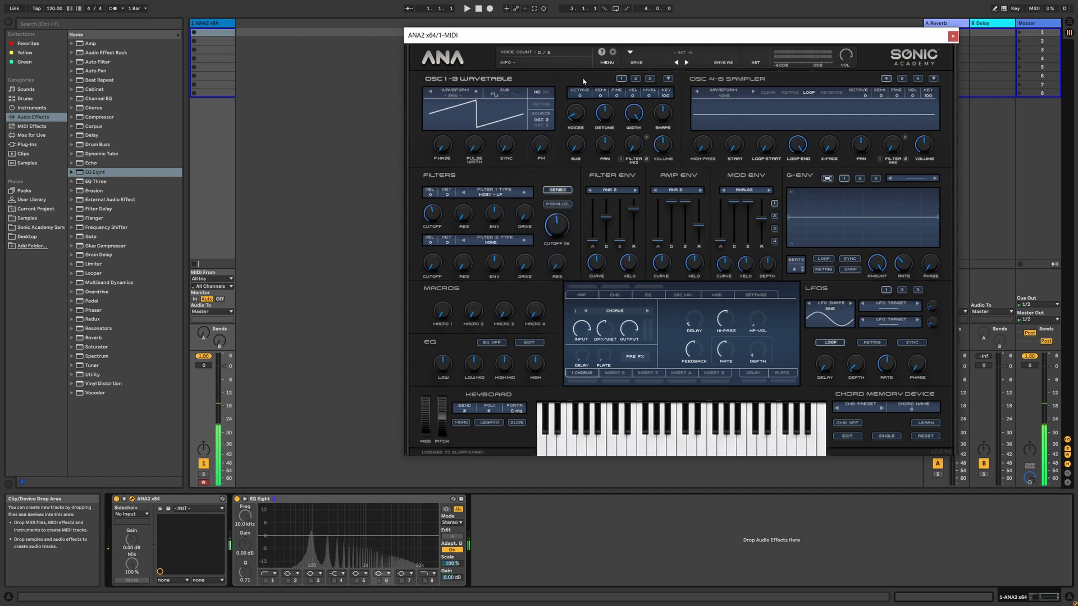
drag(477, 35, 619, 37)
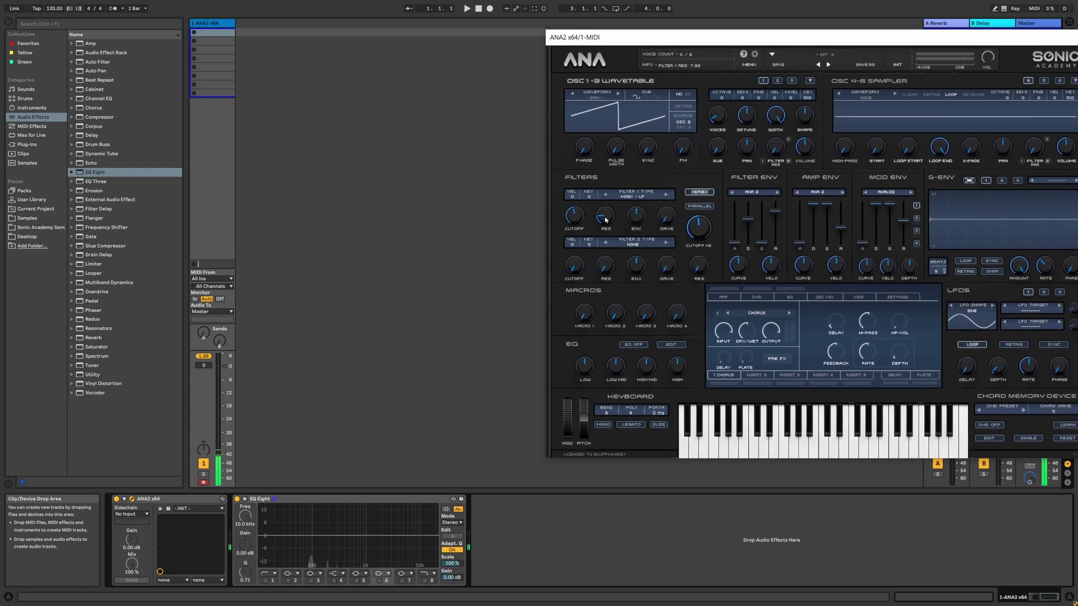
Raise Filter 1 resonance to about 30 and lower the master cutoff to about 25 Hz.
drag(606, 220, 605, 175)
drag(574, 216, 576, 238)
mouse_move(691, 227)
mouse_down()
mouse_move(690, 264)
mouse_move(709, 229)
mouse_move(709, 242)
mouse_move(690, 241)
mouse_move(691, 260)
mouse_move(686, 229)
mouse_move(689, 239)
mouse_up()
mouse_move(990, 60)
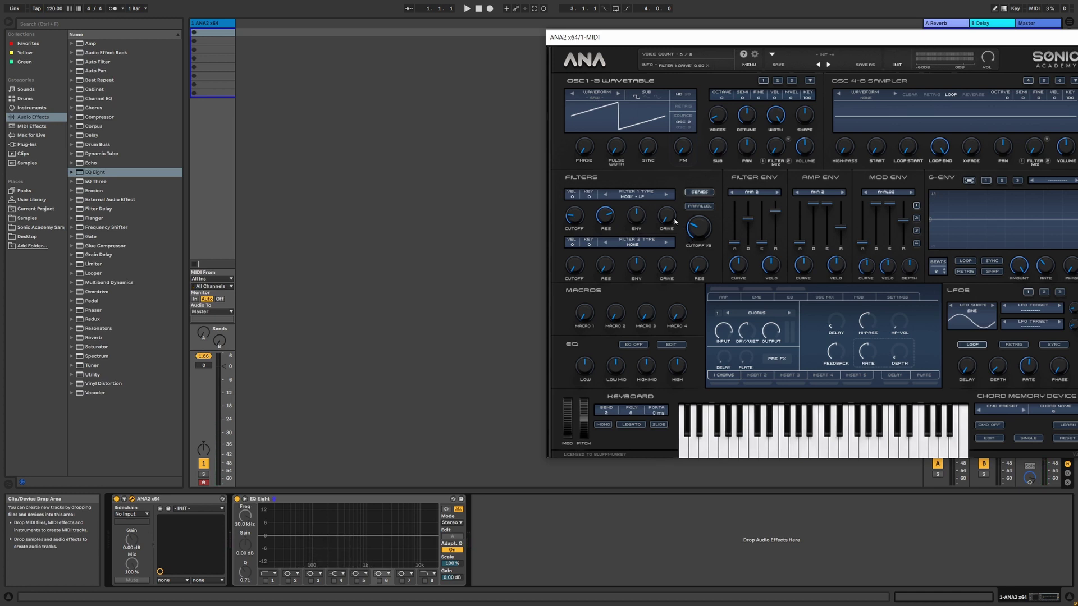
drag(606, 222, 606, 220)
mouse_move(702, 234)
mouse_down()
mouse_move(700, 246)
mouse_move(700, 225)
mouse_move(701, 258)
mouse_move(699, 247)
mouse_up()
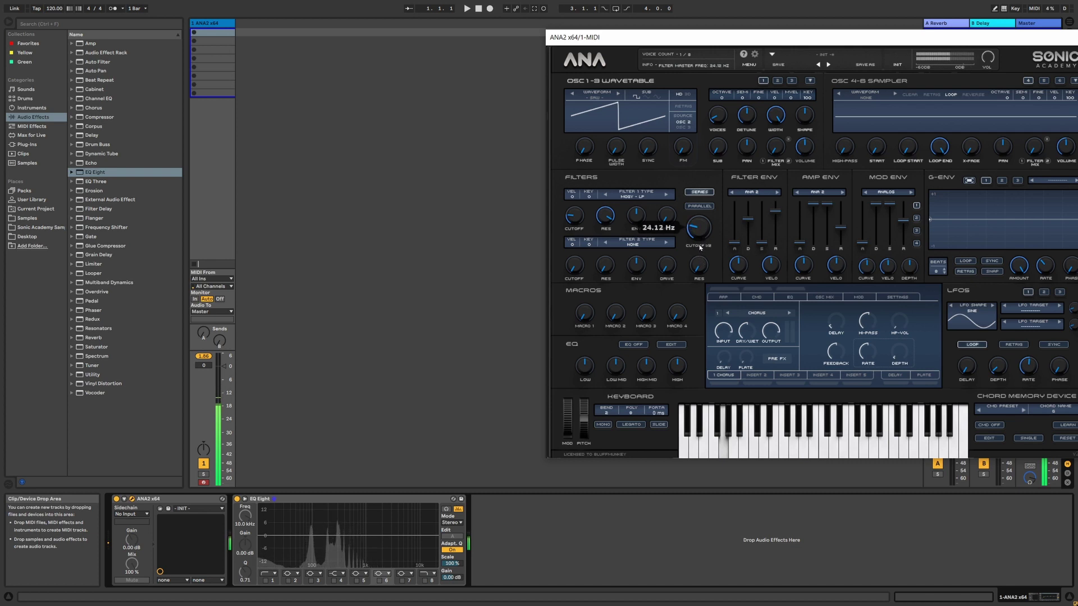
click(629, 197)
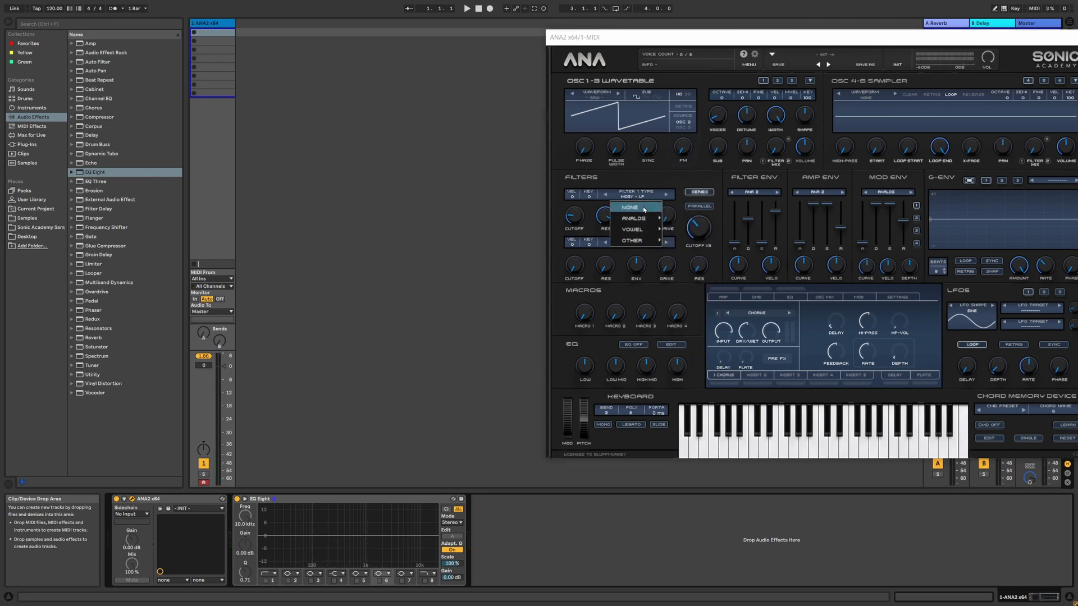
Switch Filter 1 to Corgy and turn the output volume down to -3.90 dB.
mouse_move(638, 221)
click(691, 256)
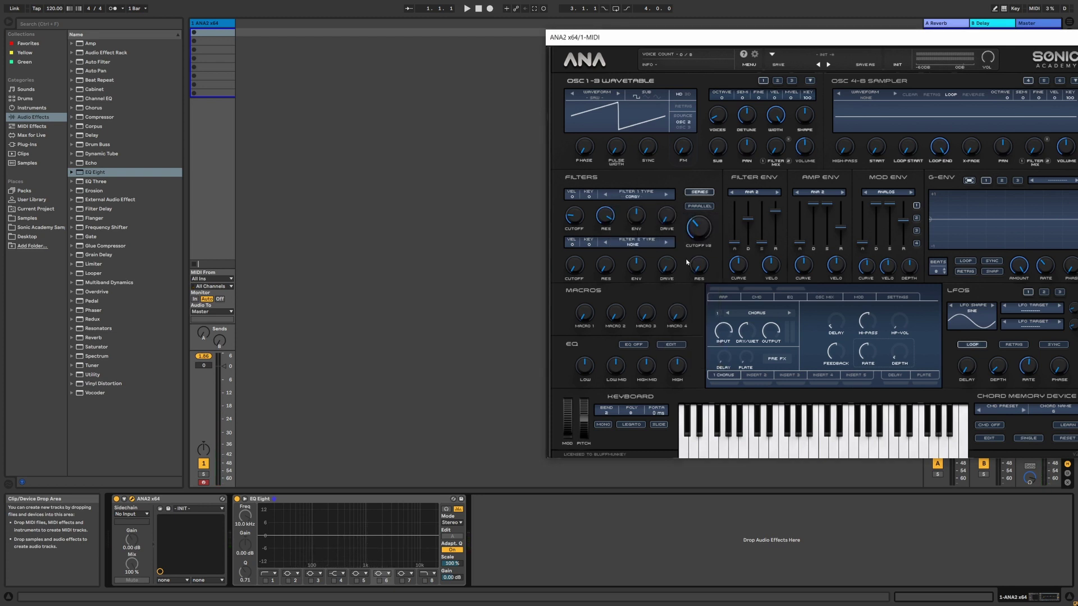
scroll(614, 224, down, 5)
scroll(701, 230, down, 3)
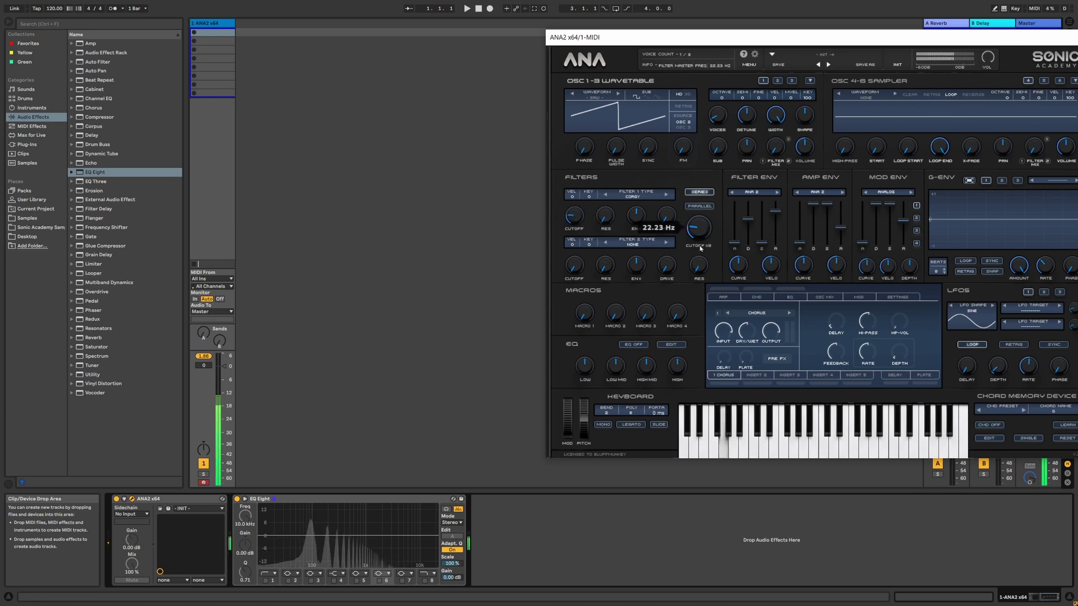
drag(990, 60, 985, 70)
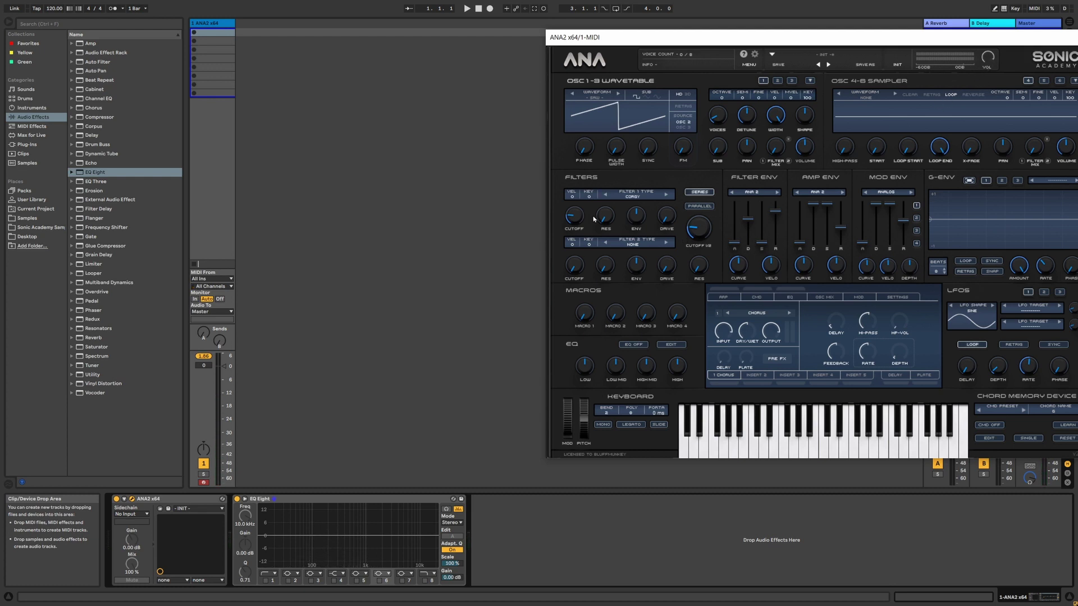
Lower the CUTOFF 1/2 knob until it reads its 20 Hz minimum.
mouse_move(606, 221)
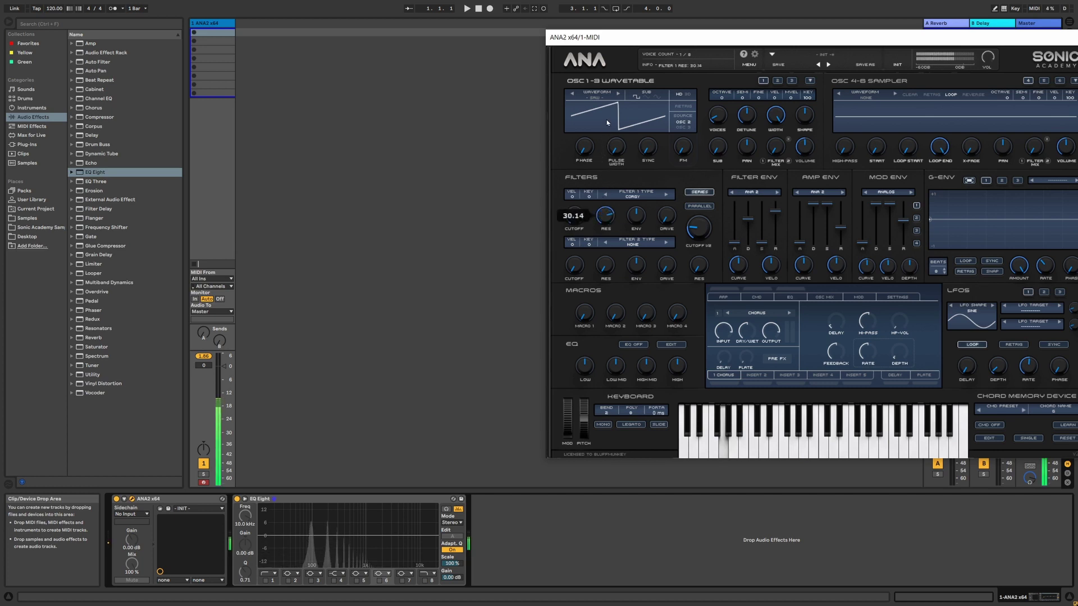
mouse_move(703, 232)
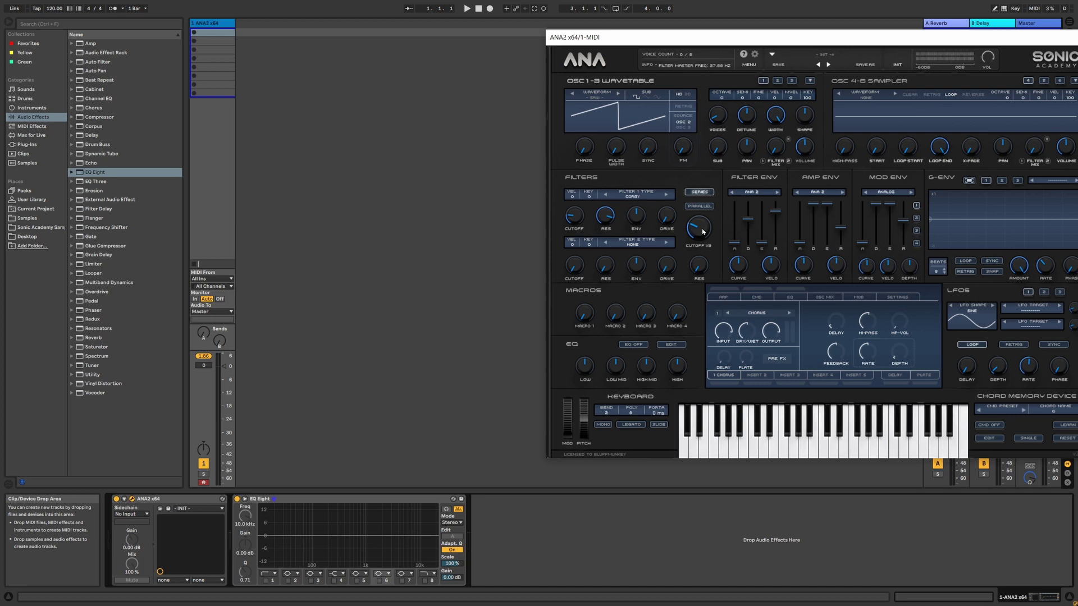
drag(703, 231, 700, 251)
drag(700, 236, 699, 225)
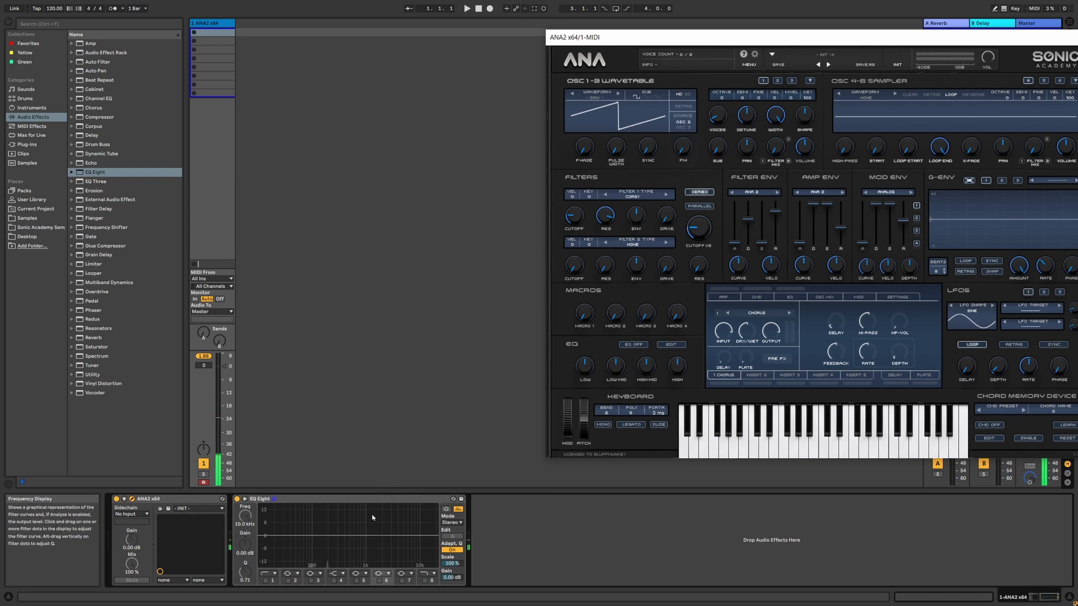
Expand the EQ Eight spectrum, then open the cutoff to about 1350 Hz and resonance to 22.67.
click(245, 499)
drag(689, 238, 692, 248)
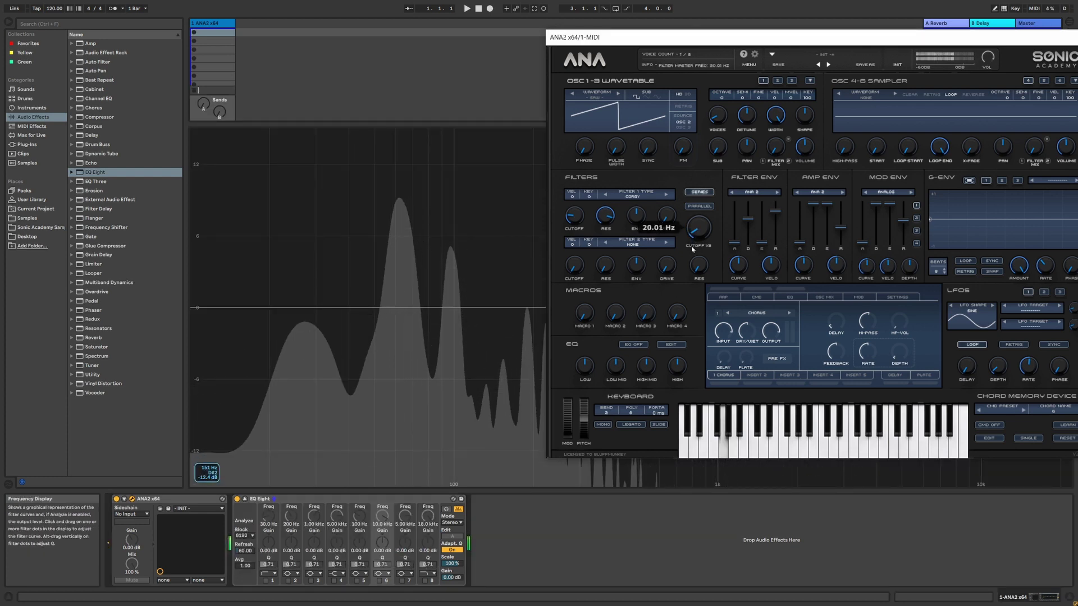
drag(709, 42, 923, 41)
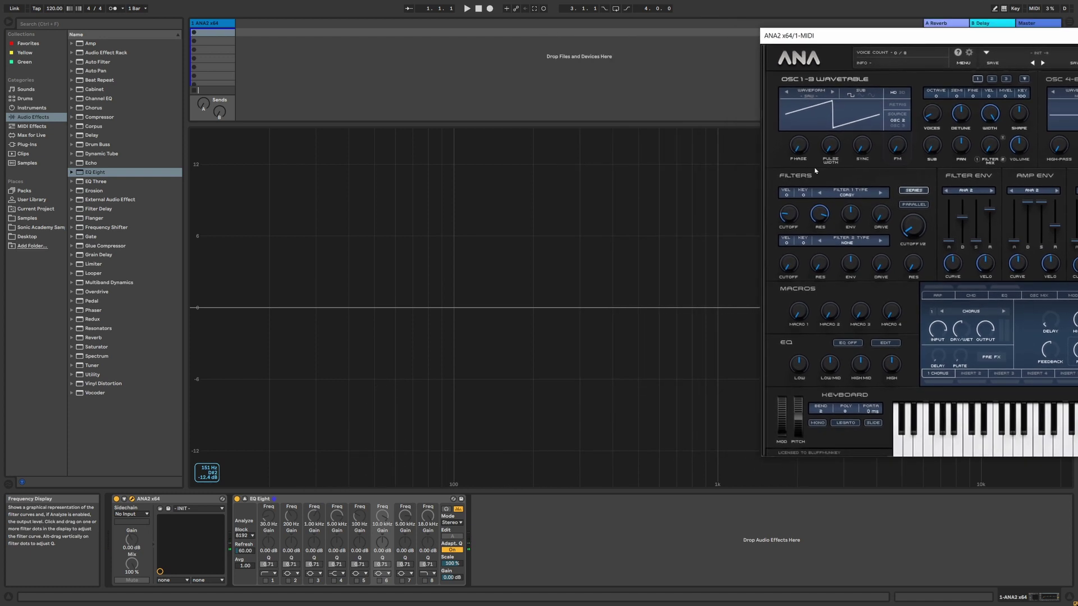
drag(920, 245, 913, 157)
mouse_move(823, 217)
mouse_down()
mouse_move(821, 144)
mouse_move(819, 202)
mouse_up()
Change Filter 1 to ANALOG MOGY - LP and turn its resonance down while a note plays.
click(839, 203)
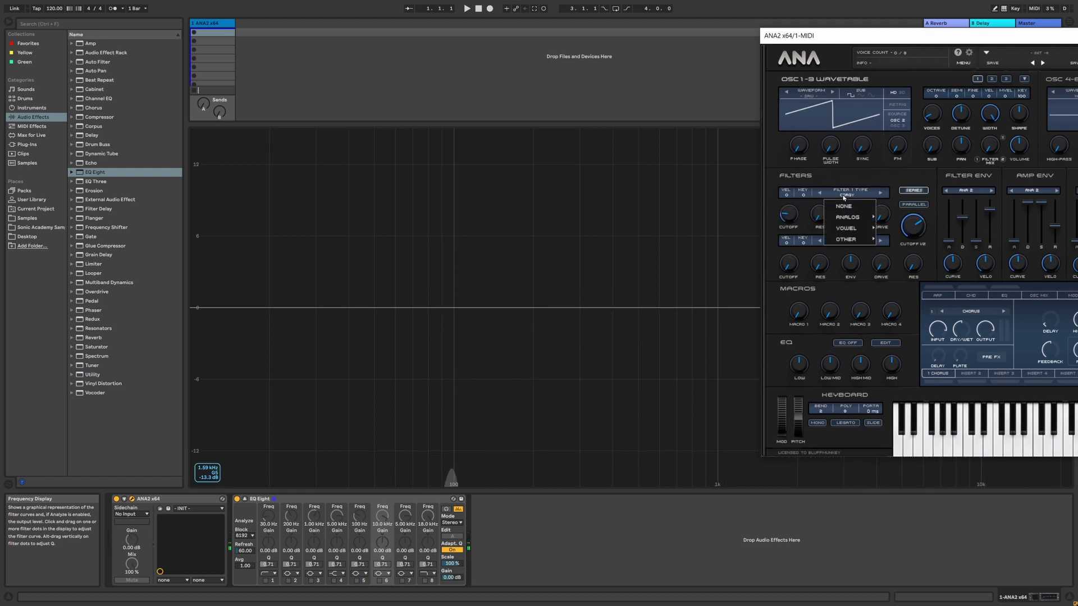
mouse_move(847, 216)
click(902, 229)
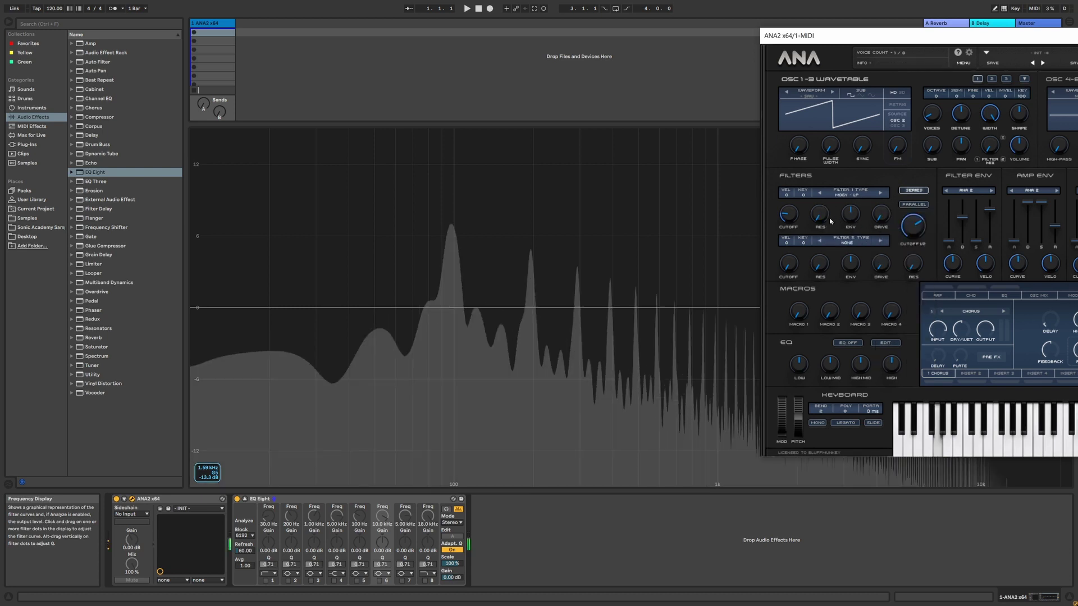
mouse_move(823, 200)
mouse_down()
mouse_move(827, 98)
mouse_move(829, 217)
mouse_up()
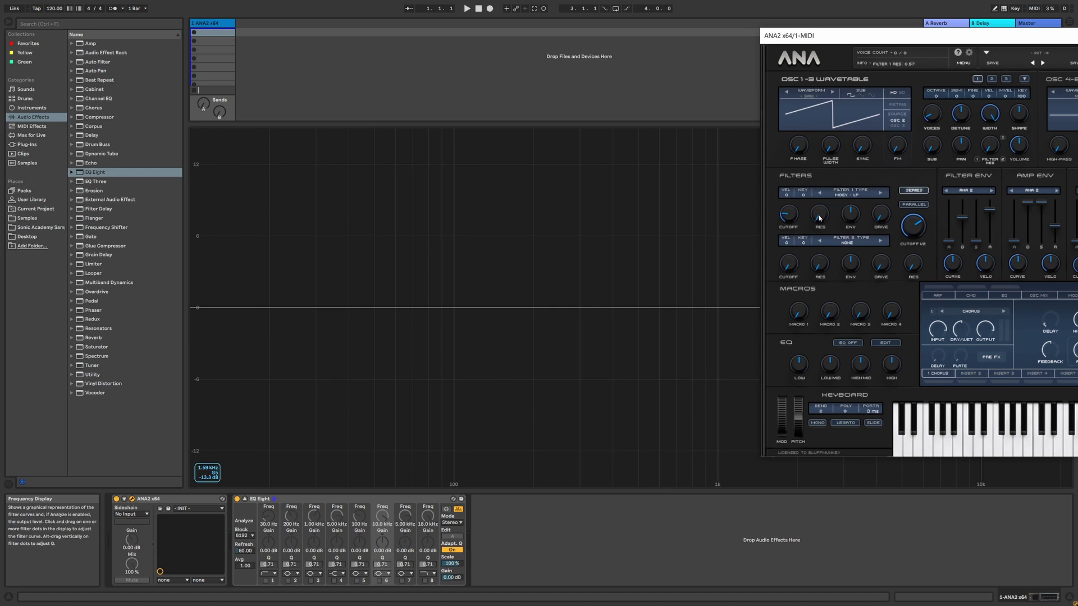
Return Filter 1 to ANALOG CORGY and pull the cutoff down to around 44 Hz.
click(845, 195)
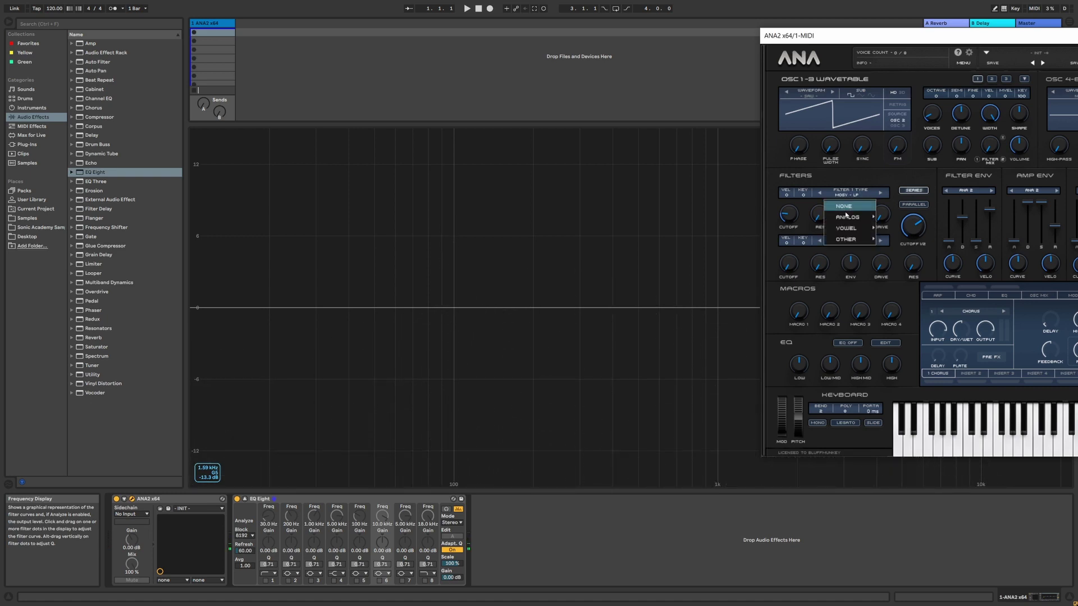
mouse_move(846, 219)
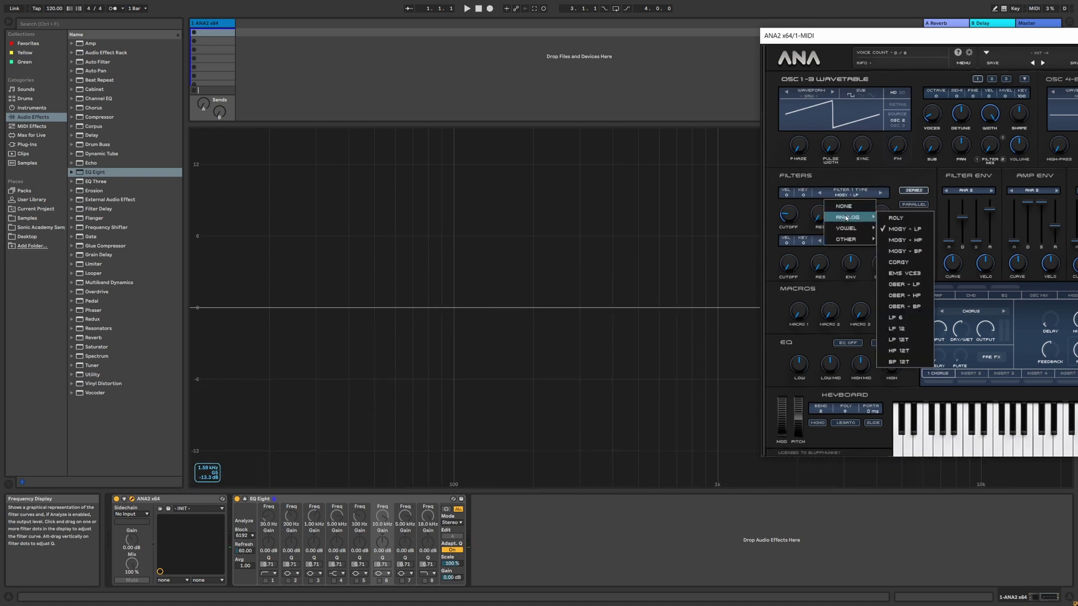
click(898, 262)
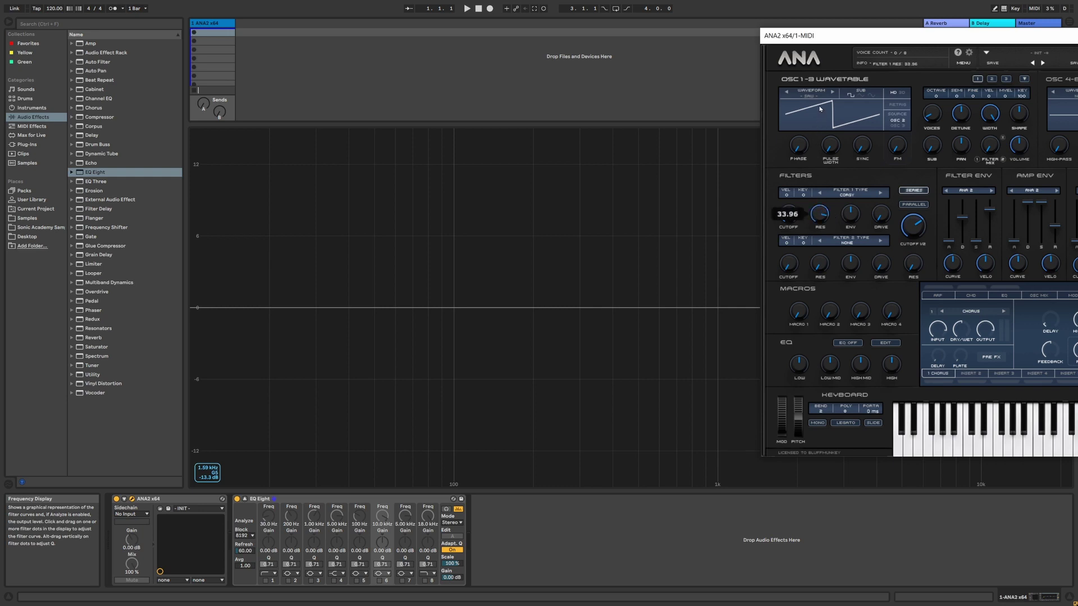
drag(923, 230, 904, 283)
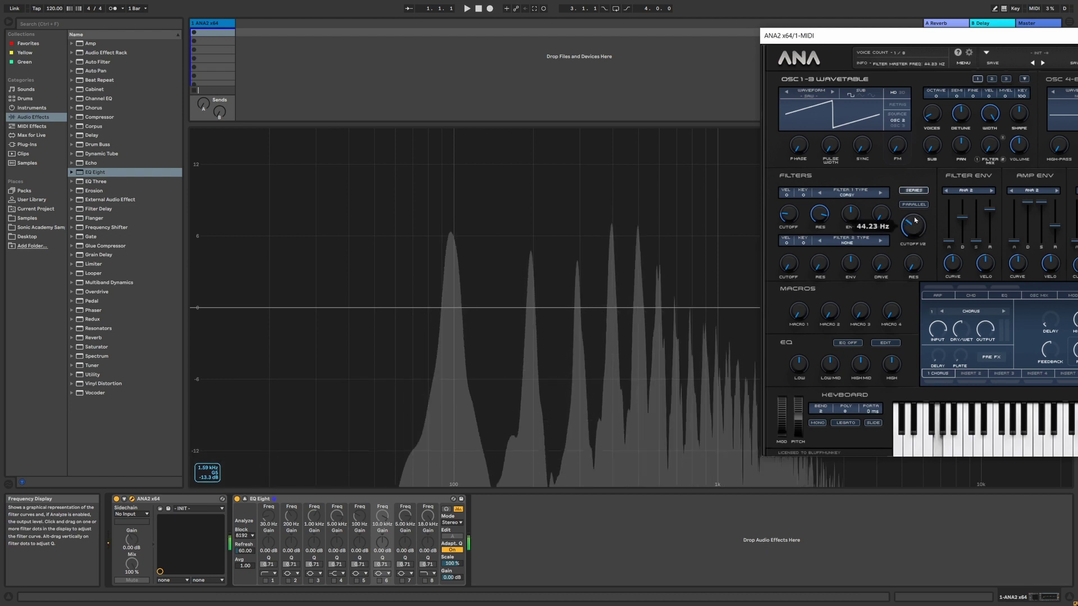
Set Filter 1 to the ANALOG EMS VCS3 type.
click(846, 195)
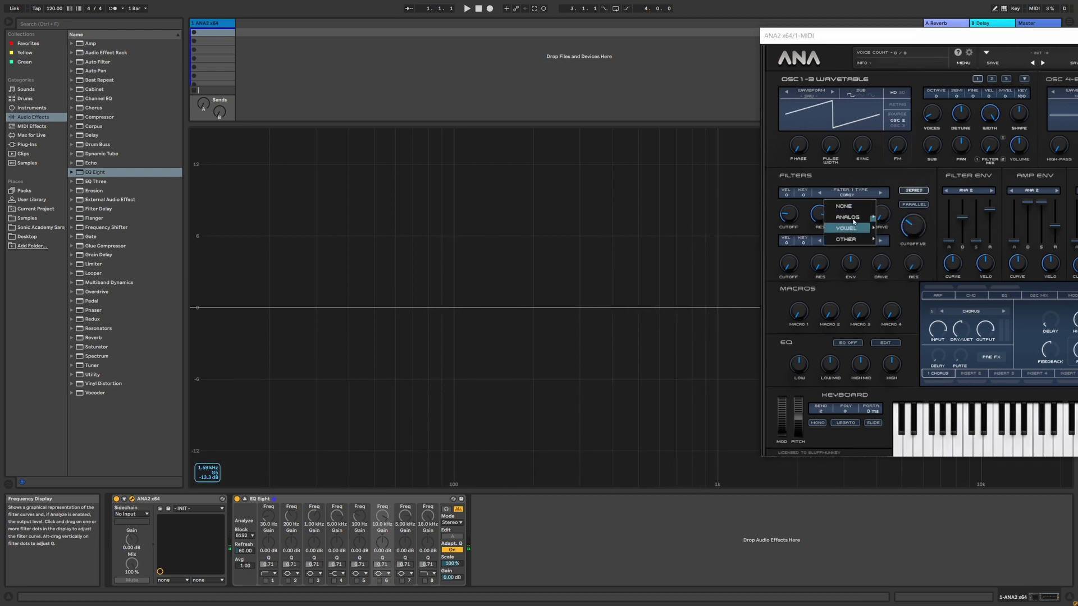
mouse_move(859, 217)
click(914, 273)
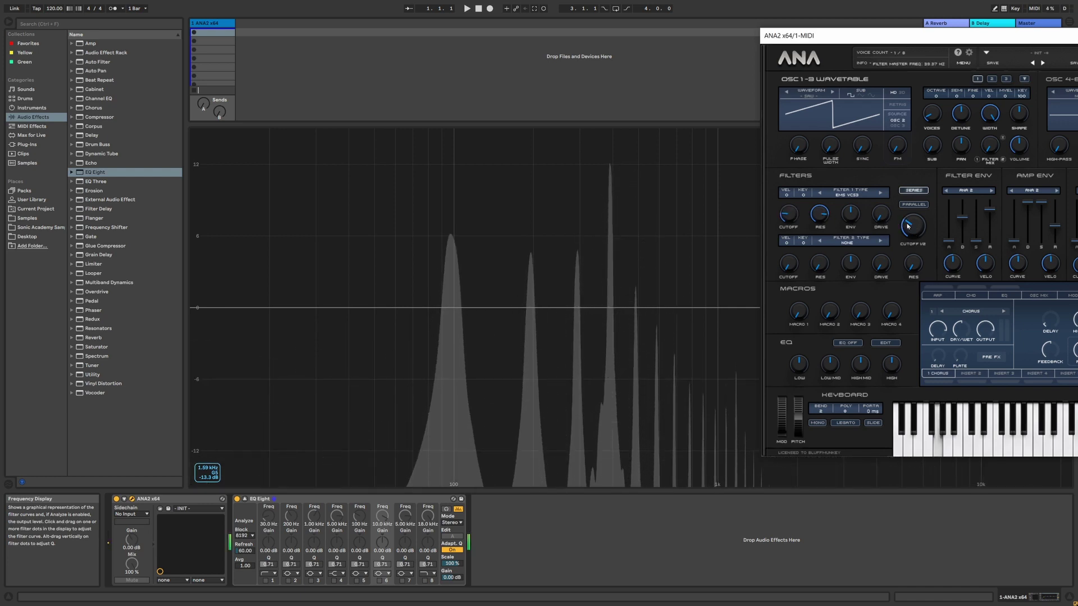
Bring the full synth window into view and sweep the cutoff up from about 24 Hz, leaving it near 60 Hz.
drag(1008, 43, 877, 10)
mouse_move(932, 88)
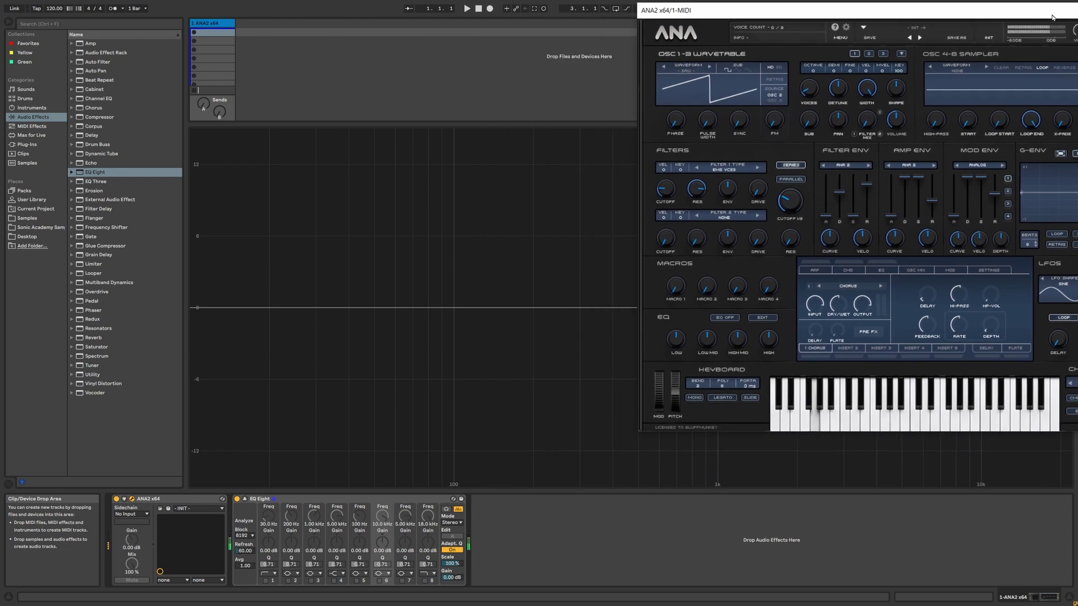
mouse_move(787, 214)
mouse_down()
mouse_move(784, 193)
mouse_move(781, 235)
mouse_up()
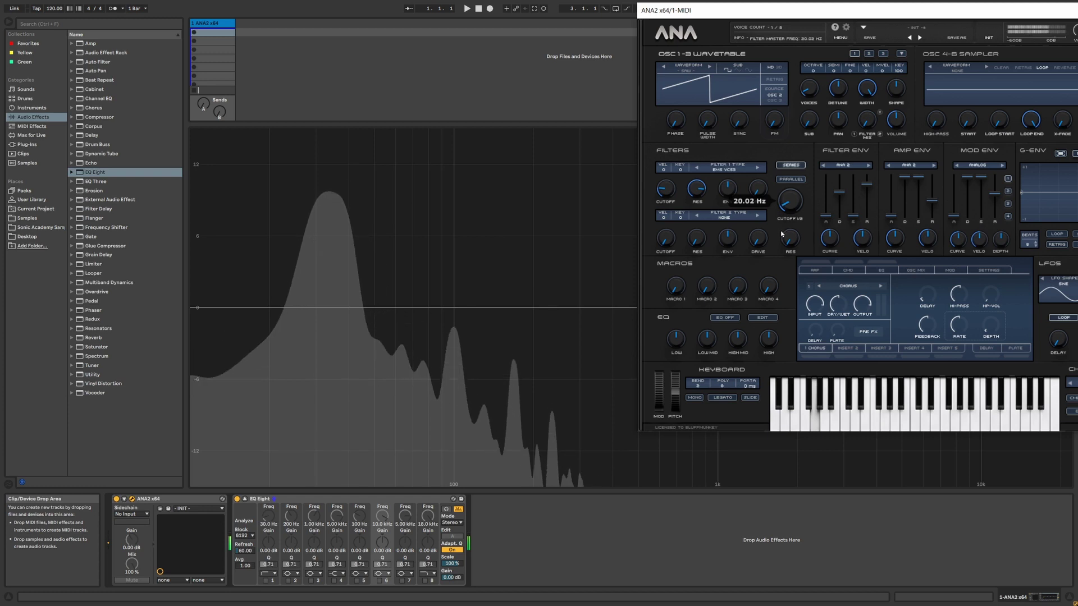
drag(781, 234, 782, 233)
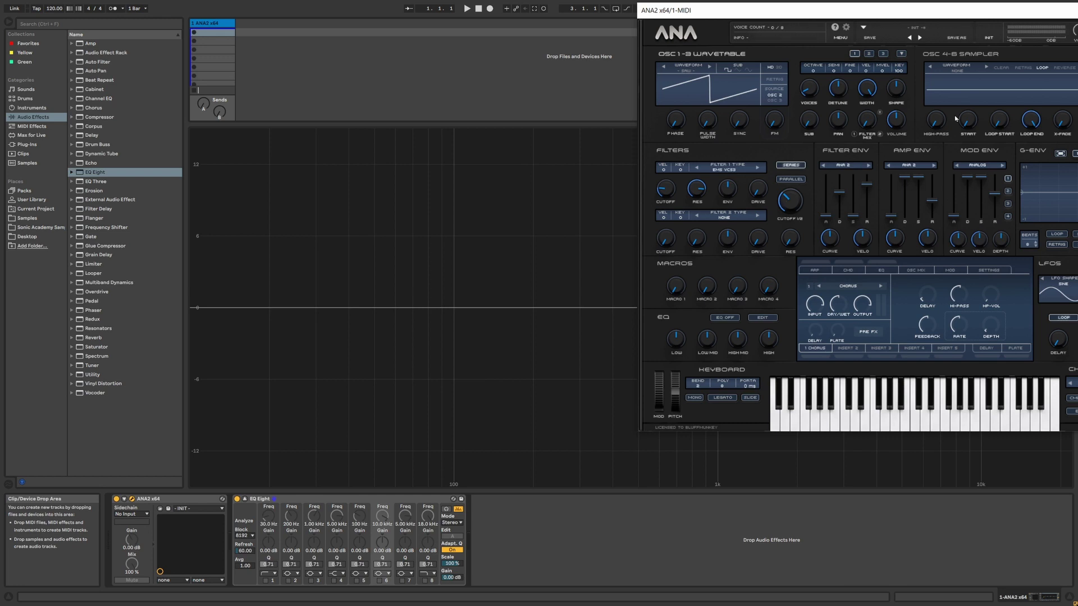
Centre the ANA 2 window on screen and lower the filter envelope's release.
drag(932, 10, 719, 36)
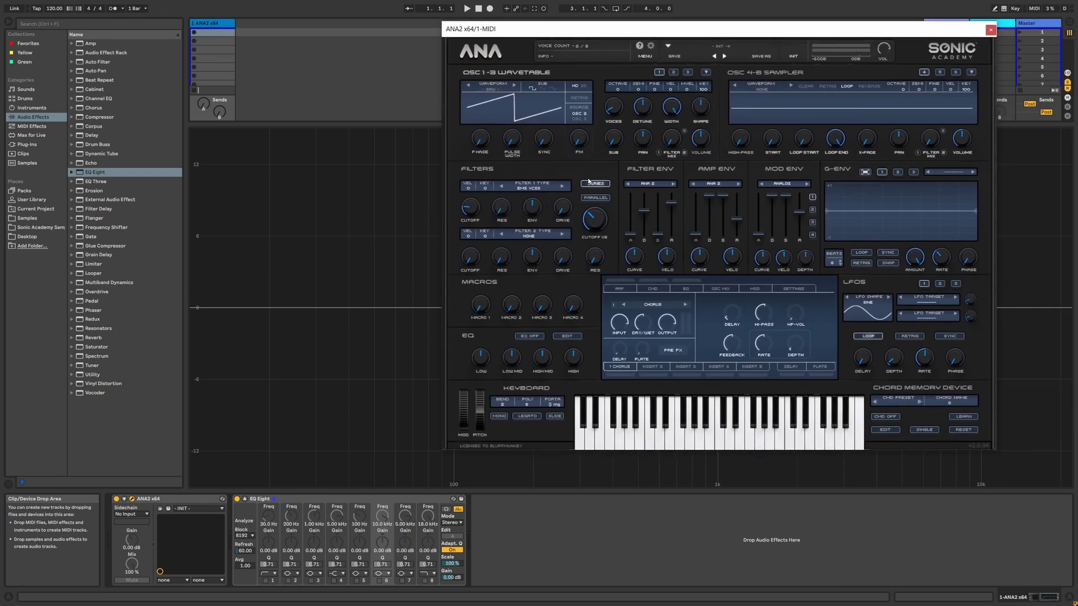
mouse_move(535, 211)
click(676, 210)
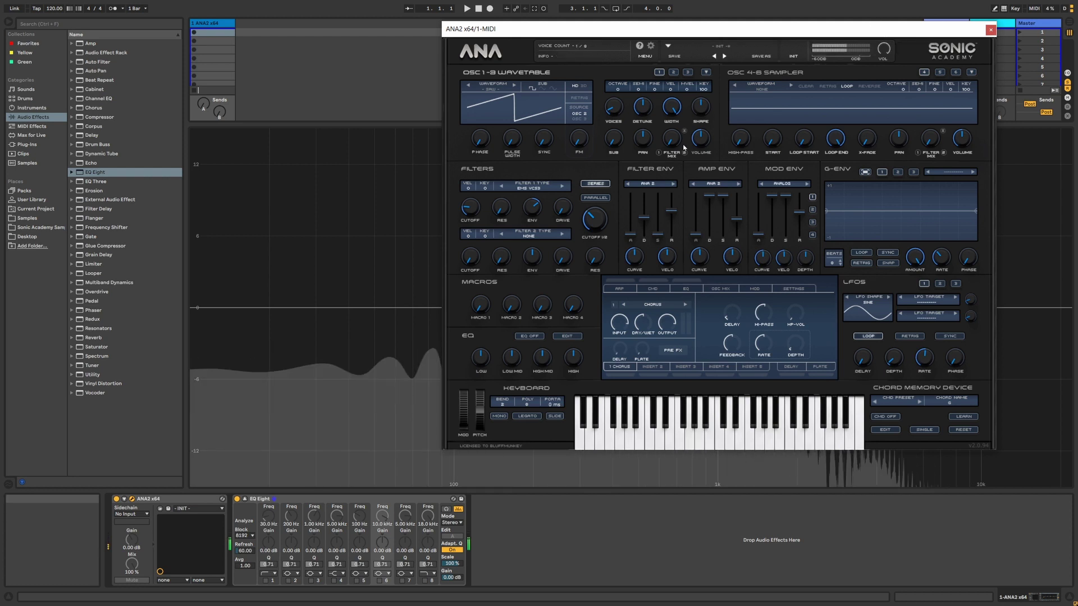
Set Filter 1 to MOGY - LP and turn the output volume down to about -10 dB.
click(524, 188)
mouse_move(531, 209)
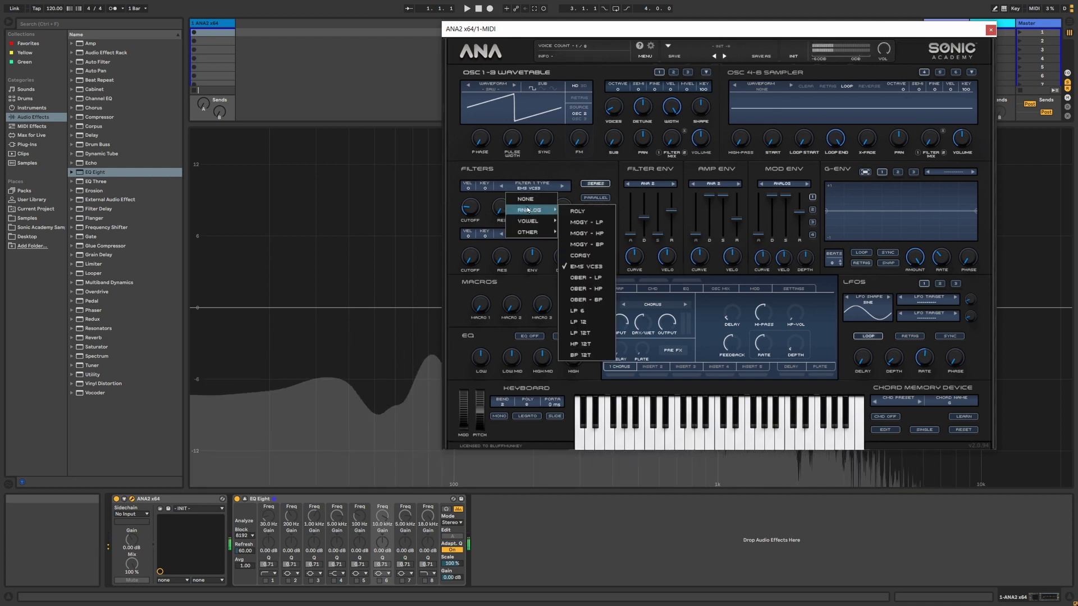
click(581, 208)
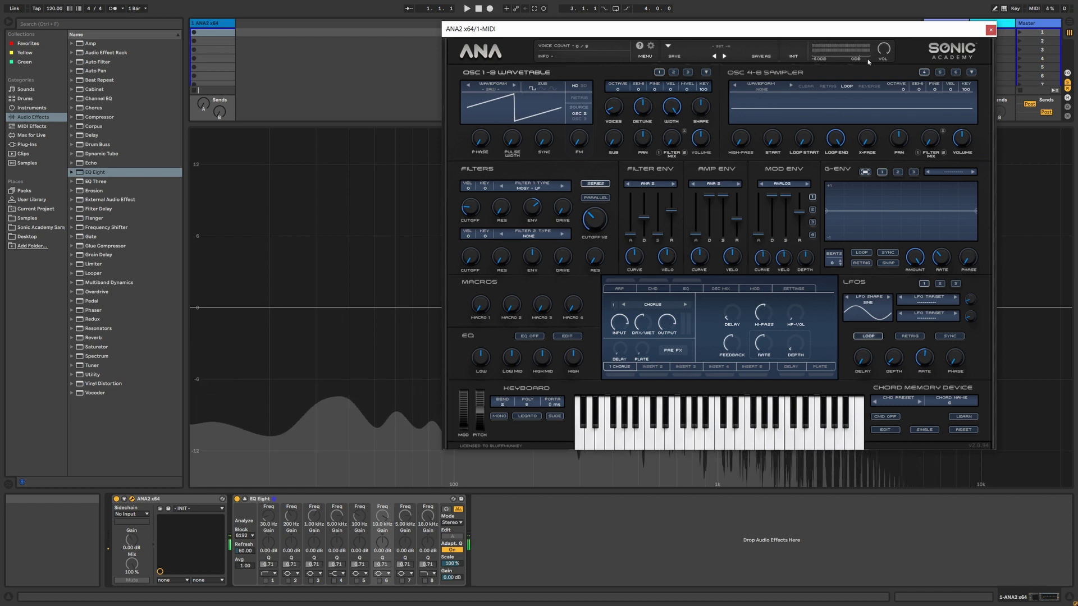
mouse_move(882, 64)
drag(883, 64, 883, 75)
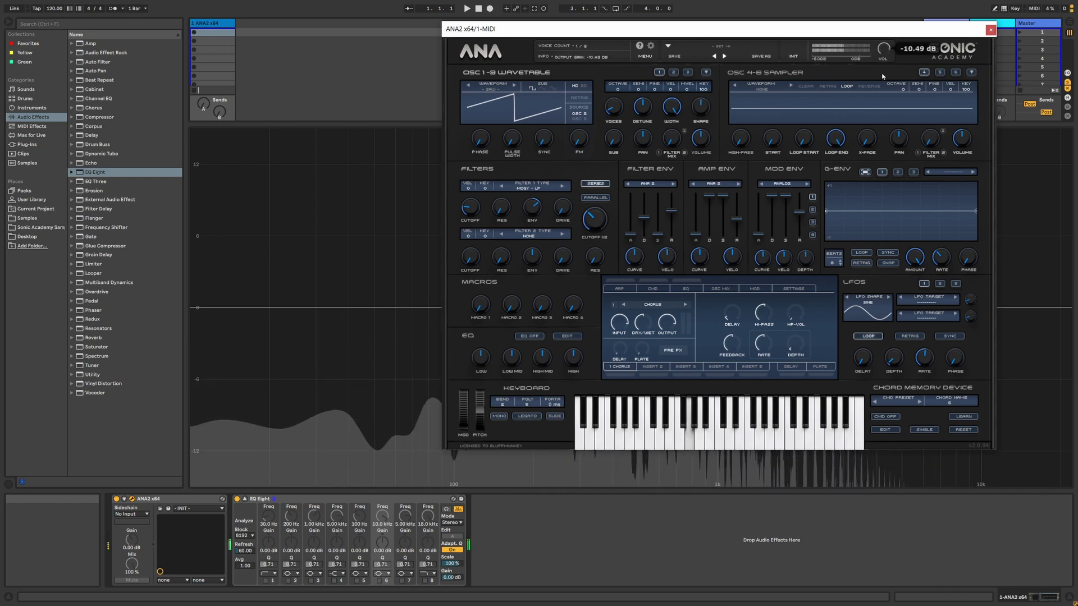
Switch Filter 1 to the ANALOG CORGY type.
click(524, 189)
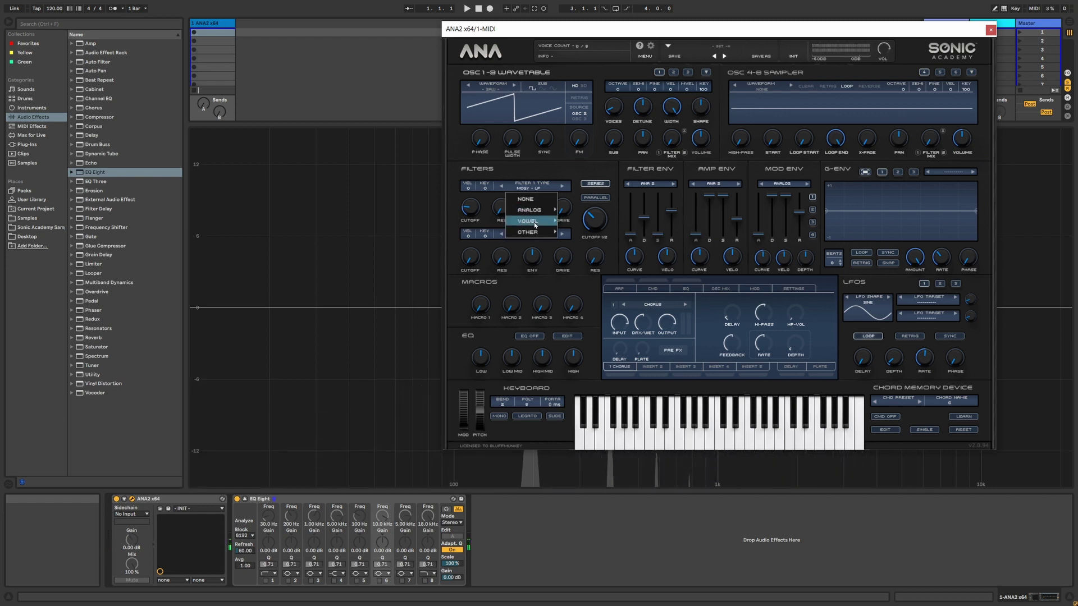
mouse_move(530, 210)
click(591, 256)
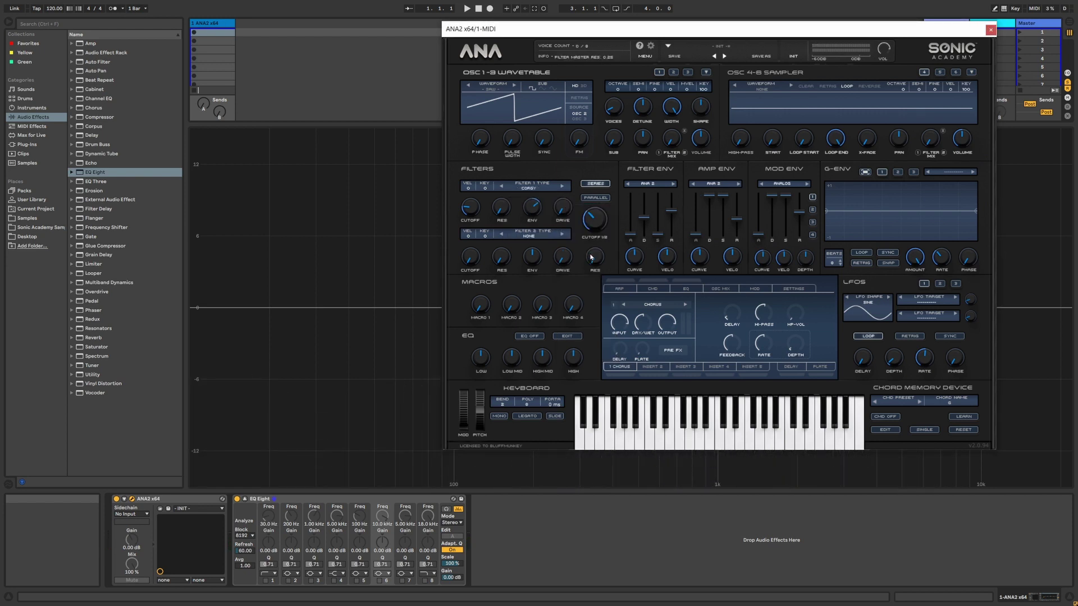